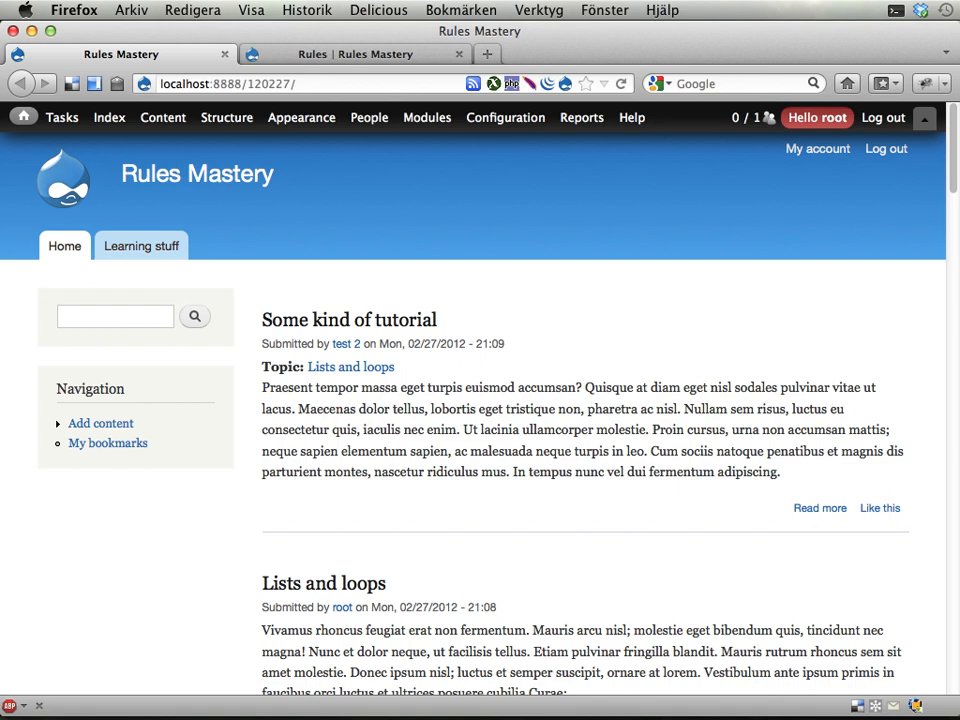
# Show the Rules components overview listing Award Drupal points and Check for level up
pyautogui.click(400, 56)
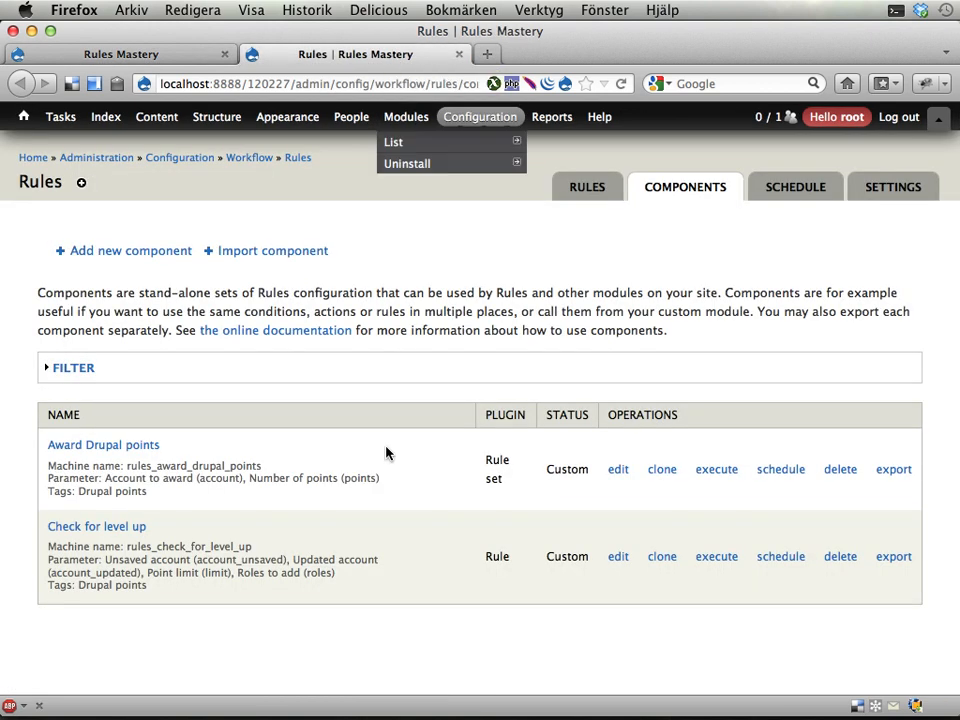
# Open the 'Check for level up' component for editing, showing its conditions and add-role action
pyautogui.click(120, 530)
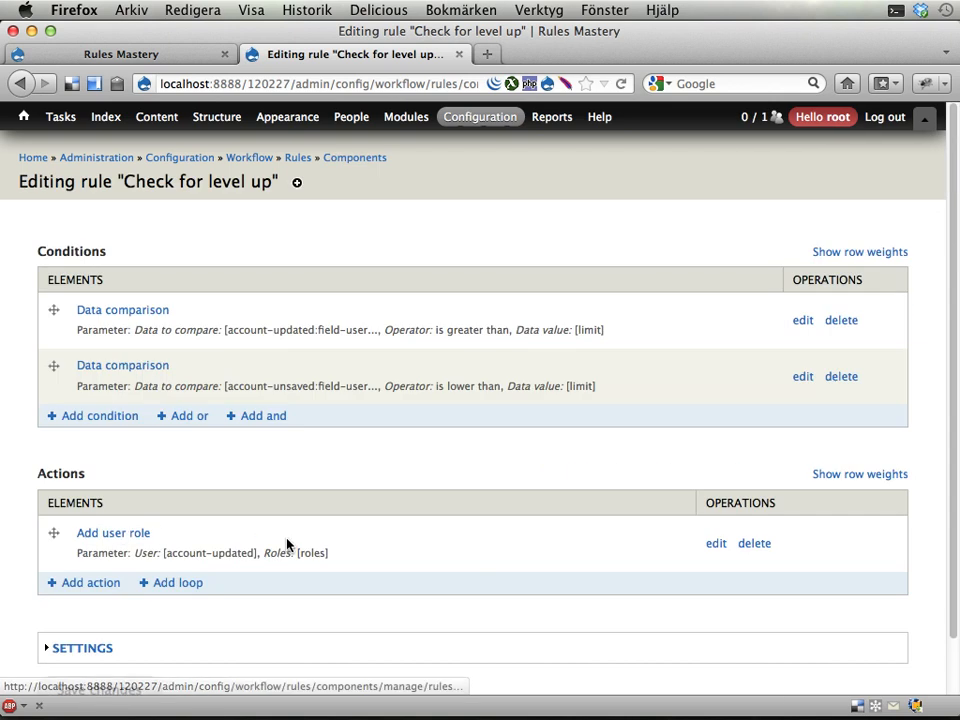